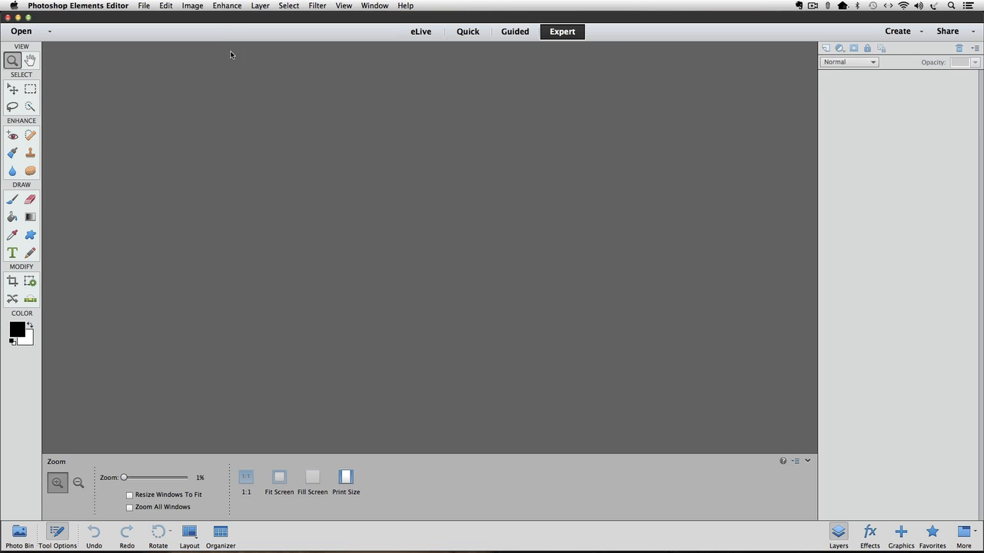
# Step: Create a blank file at the Default Photoshop Elements Size, 6 by 4 inches at 300 pixels/inch with white background
pyautogui.click(145, 6)
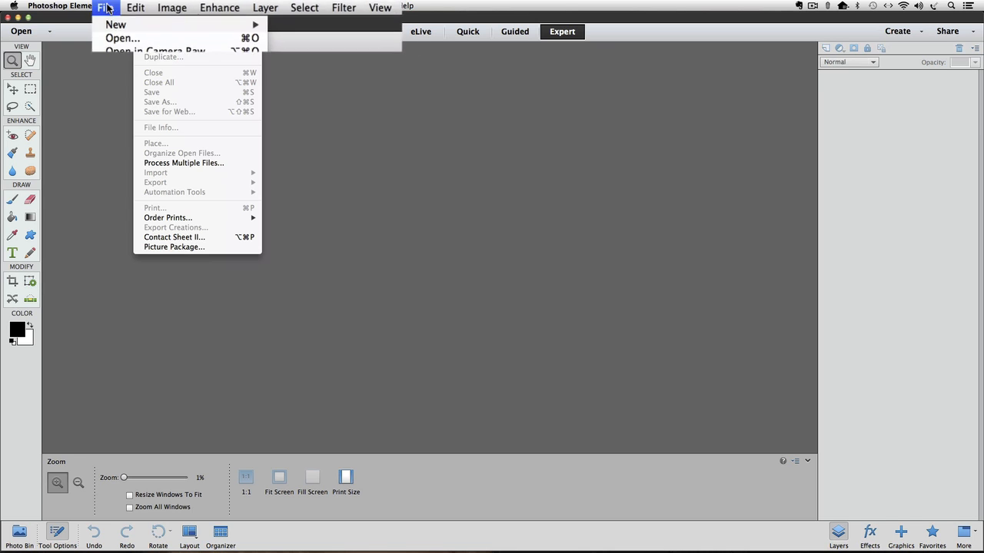
pyautogui.moveTo(153, 19)
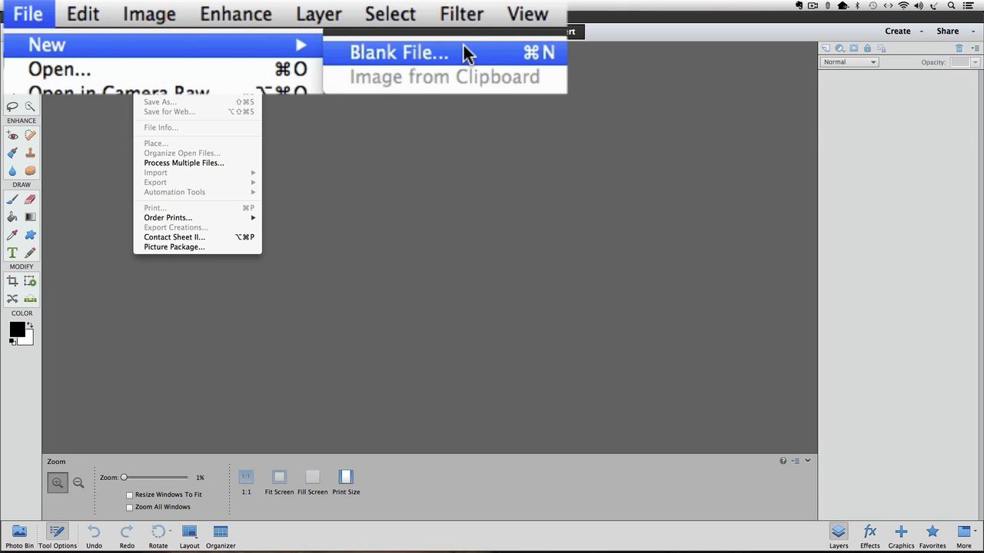
pyautogui.click(315, 22)
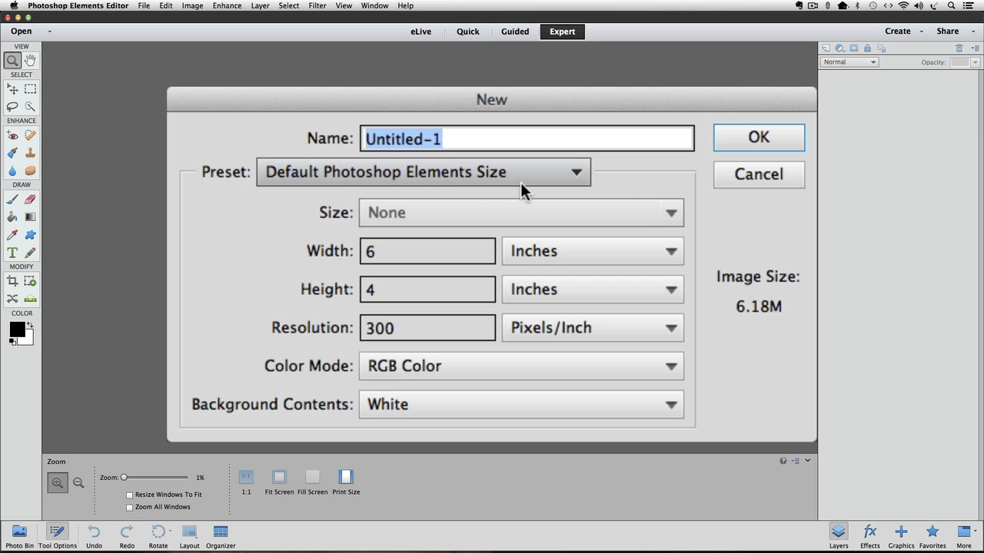
pyautogui.click(753, 136)
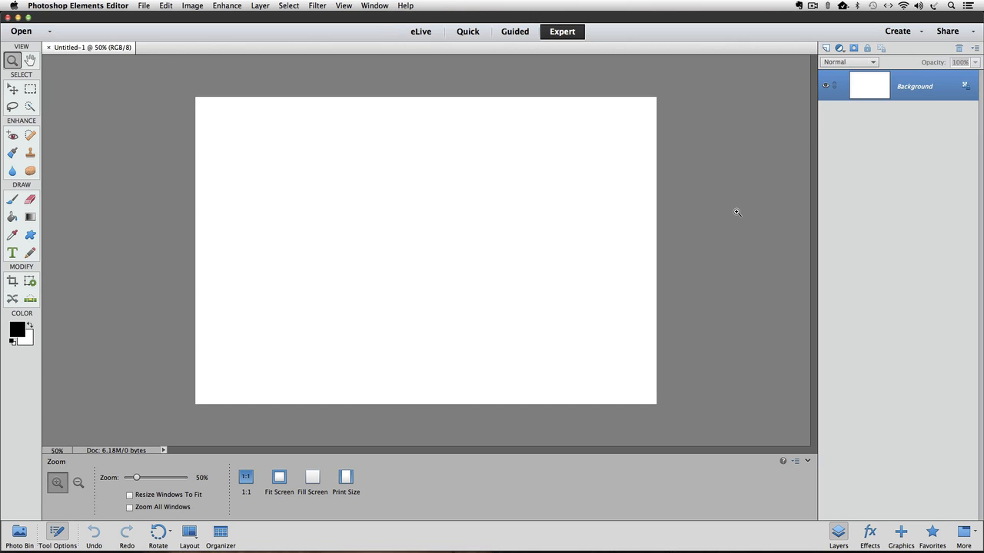
# Step: Start a layer fill on the Background layer with a custom colour as its contents
pyautogui.click(166, 6)
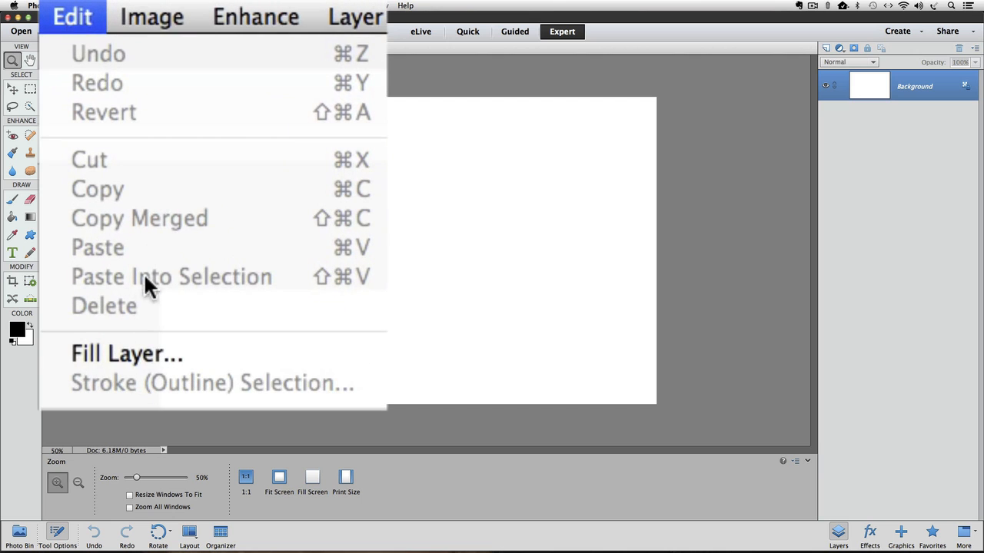
pyautogui.click(178, 117)
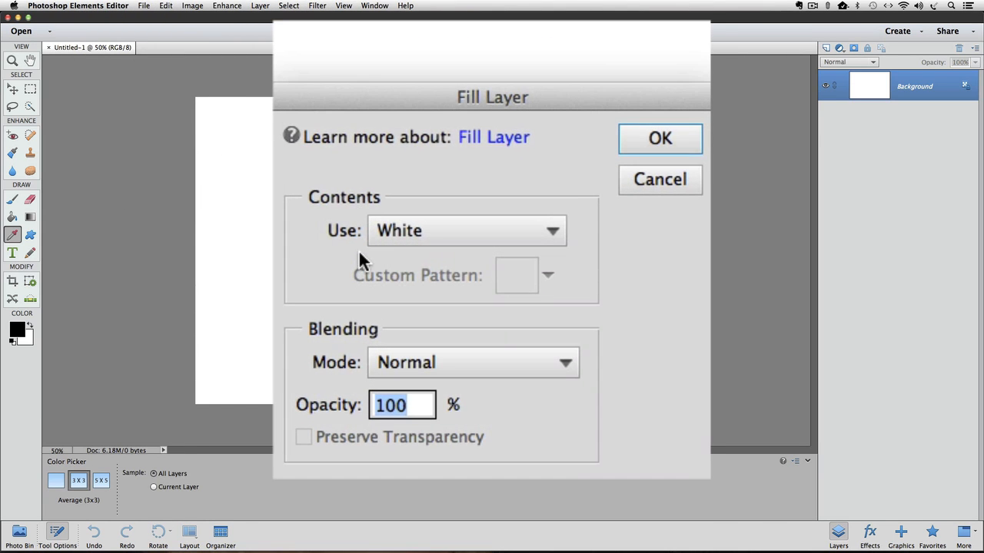
pyautogui.click(416, 229)
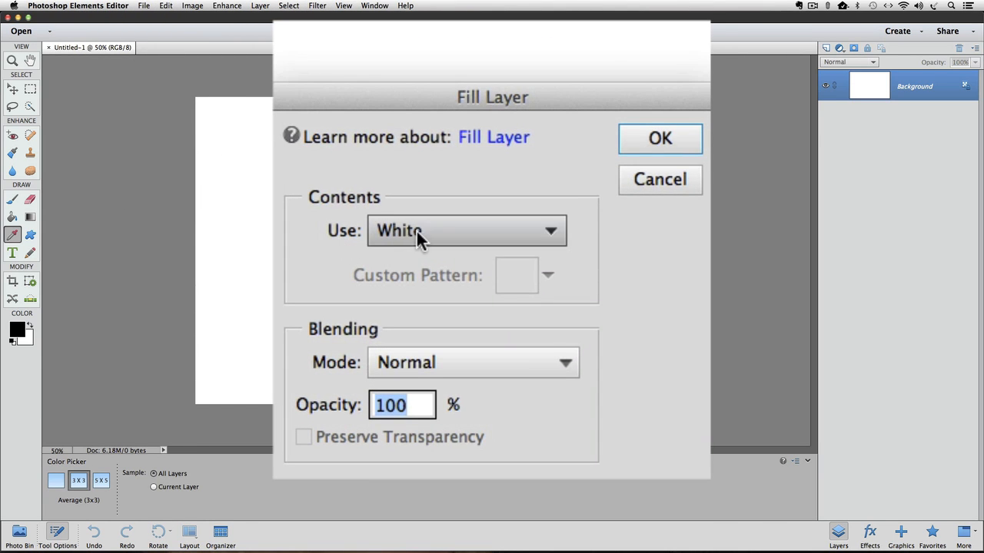
pyautogui.click(550, 232)
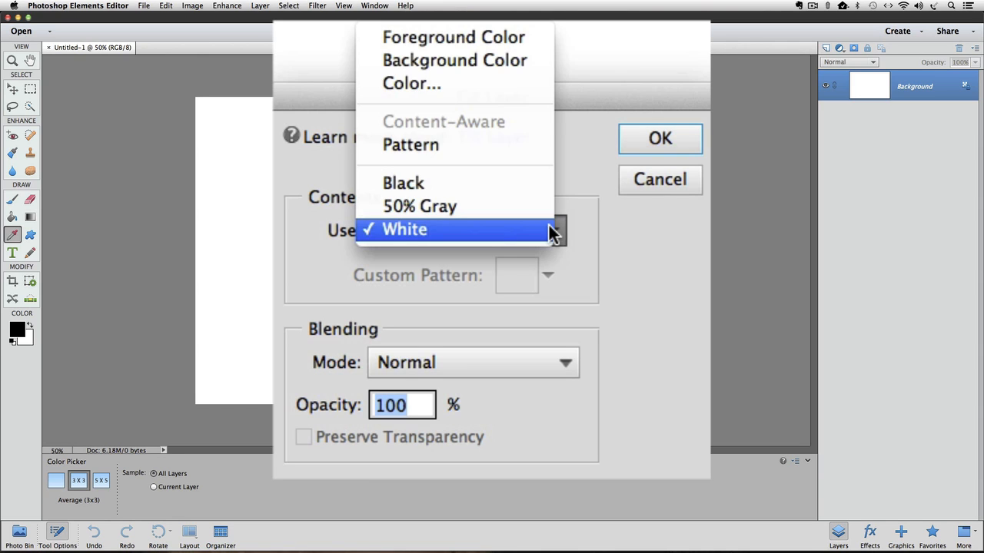
pyautogui.click(455, 87)
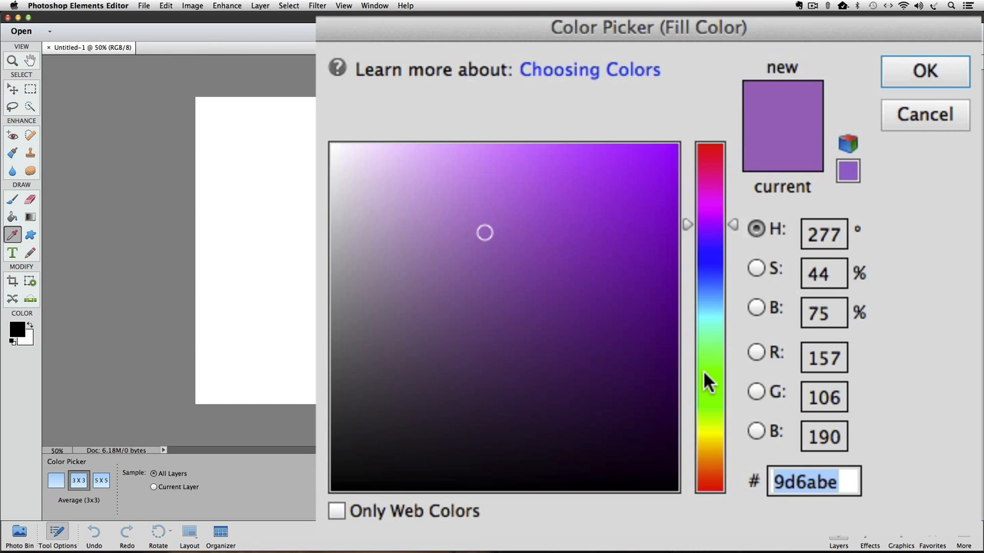
# Step: Try a saturated blue as the fill colour and restore the current purple, #9d6abe
pyautogui.click(716, 263)
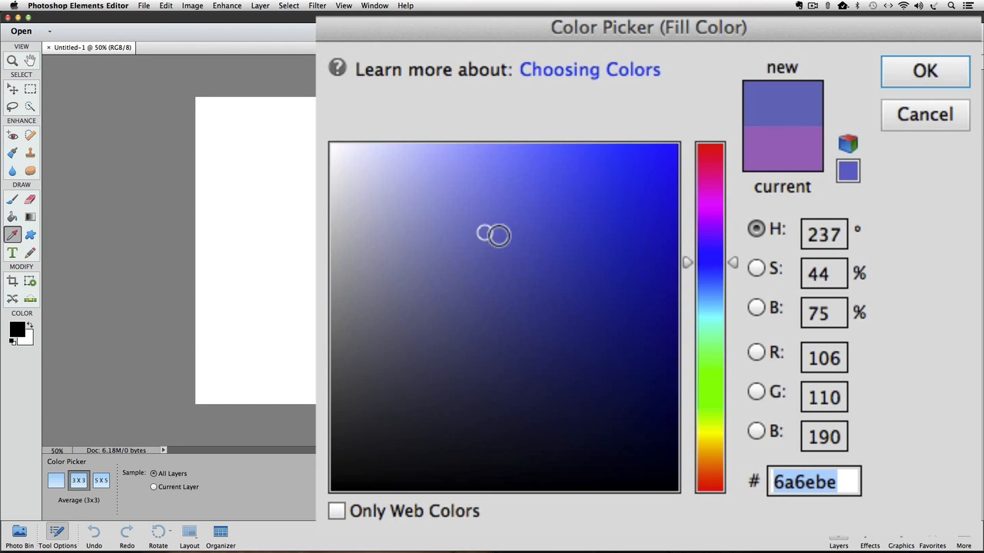
pyautogui.moveTo(627, 233)
pyautogui.mouseDown()
pyautogui.moveTo(525, 318)
pyautogui.moveTo(405, 298)
pyautogui.moveTo(634, 226)
pyautogui.moveTo(619, 344)
pyautogui.moveTo(614, 196)
pyautogui.moveTo(566, 196)
pyautogui.moveTo(621, 195)
pyautogui.mouseUp()
pyautogui.click(779, 158)
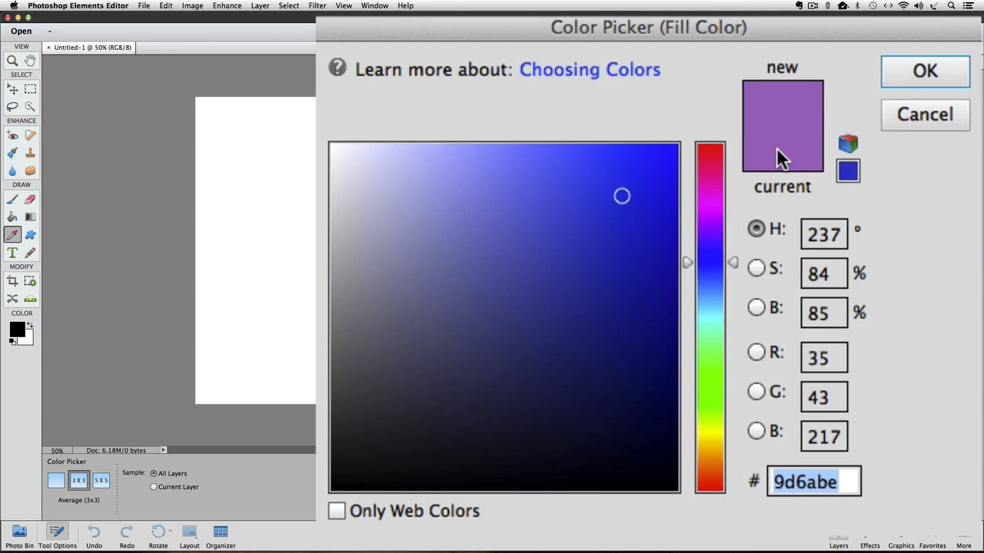
# Step: Accept the purple #9d6abe and fill the Background layer in Normal mode at 100% opacity
pyautogui.click(924, 70)
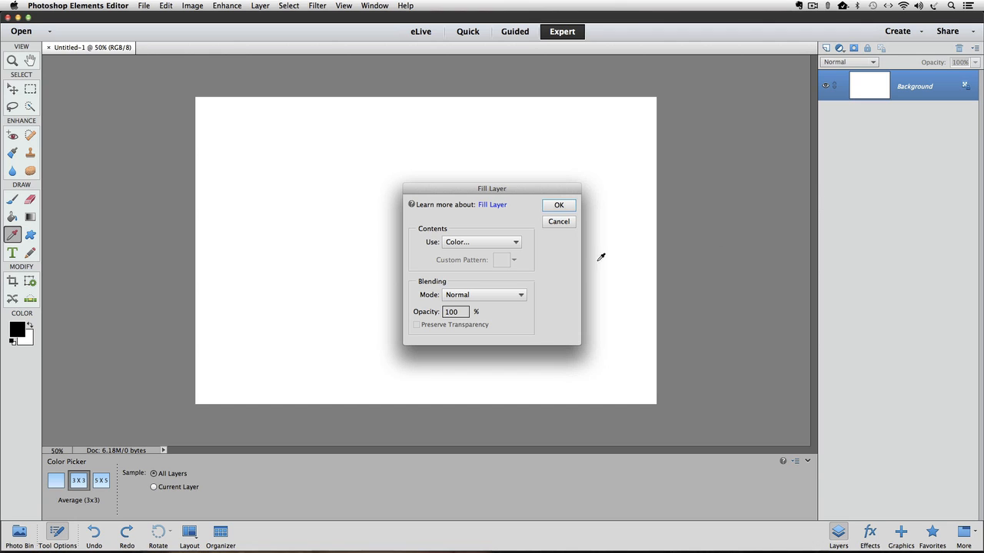
pyautogui.click(669, 117)
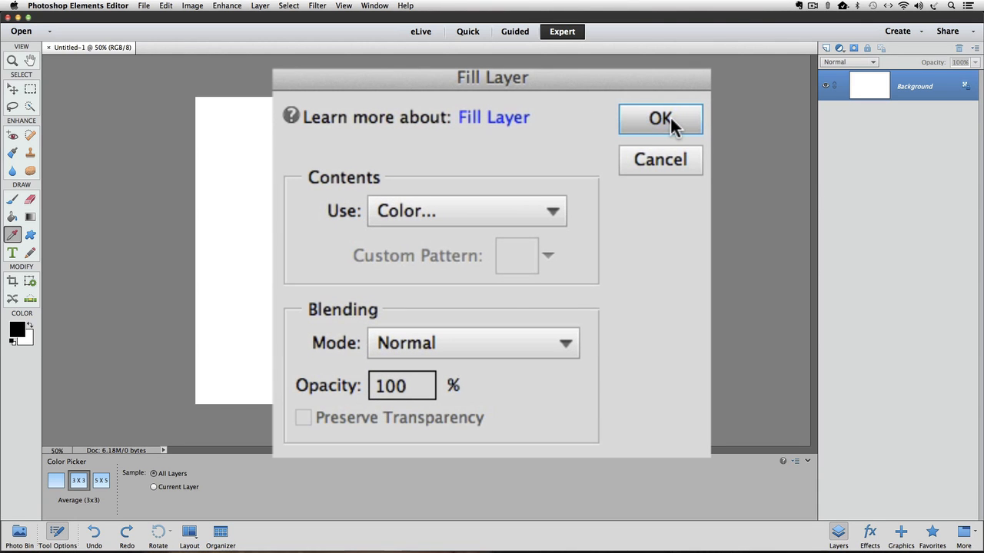
pyautogui.press('z')
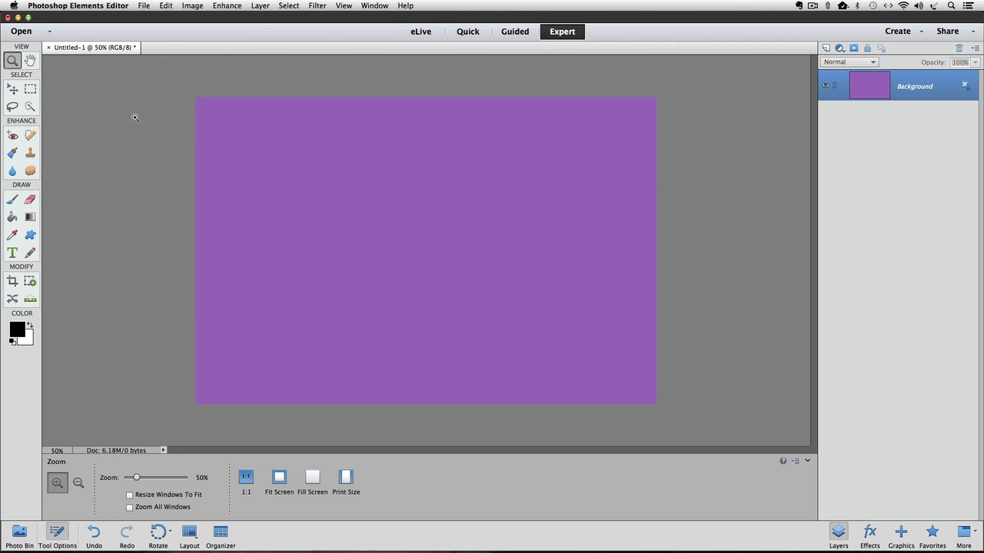
# Step: Copy a wide rectangular selection from the middle of the canvas onto a new layer and hide the Background layer
pyautogui.click(34, 86)
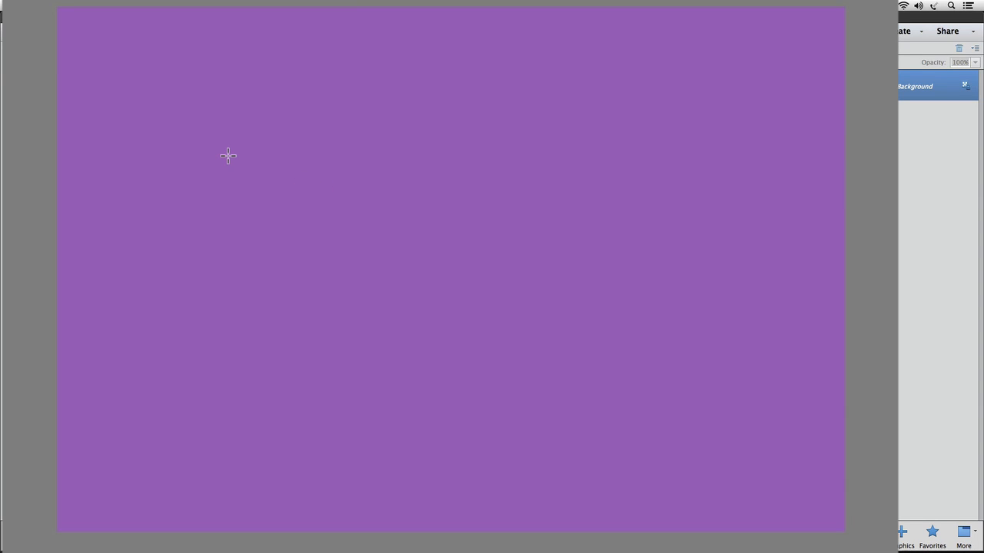
pyautogui.moveTo(228, 156); pyautogui.dragTo(656, 332)
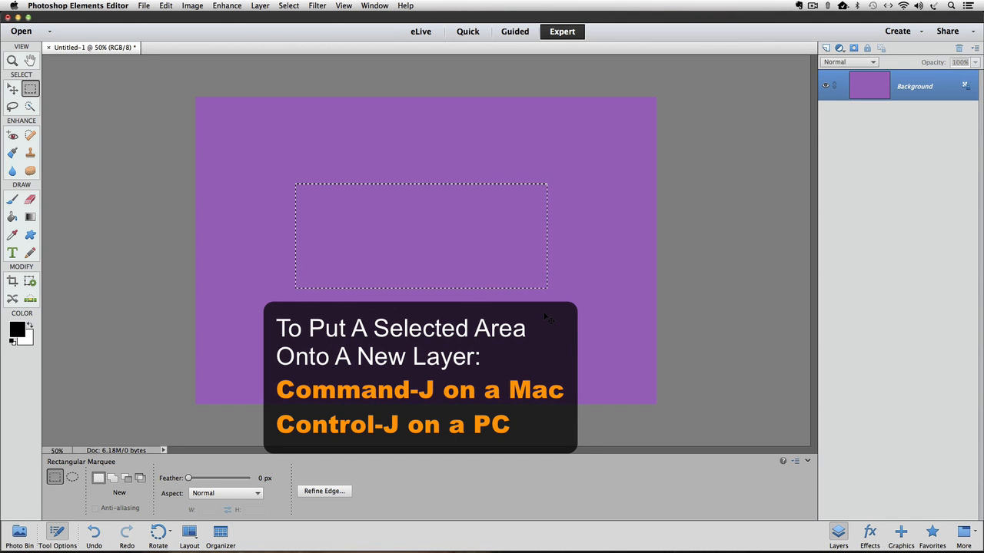
pyautogui.press('super+j')
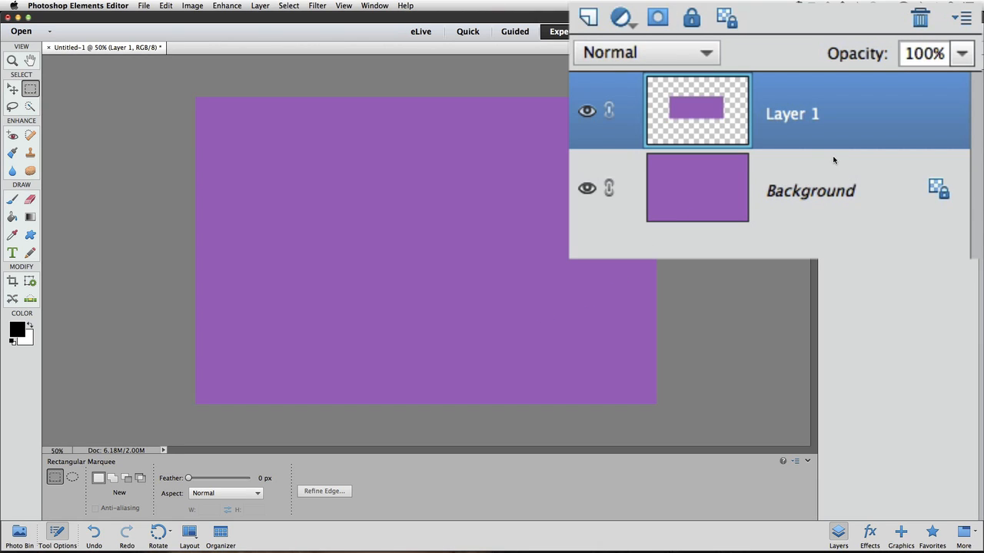
pyautogui.click(586, 191)
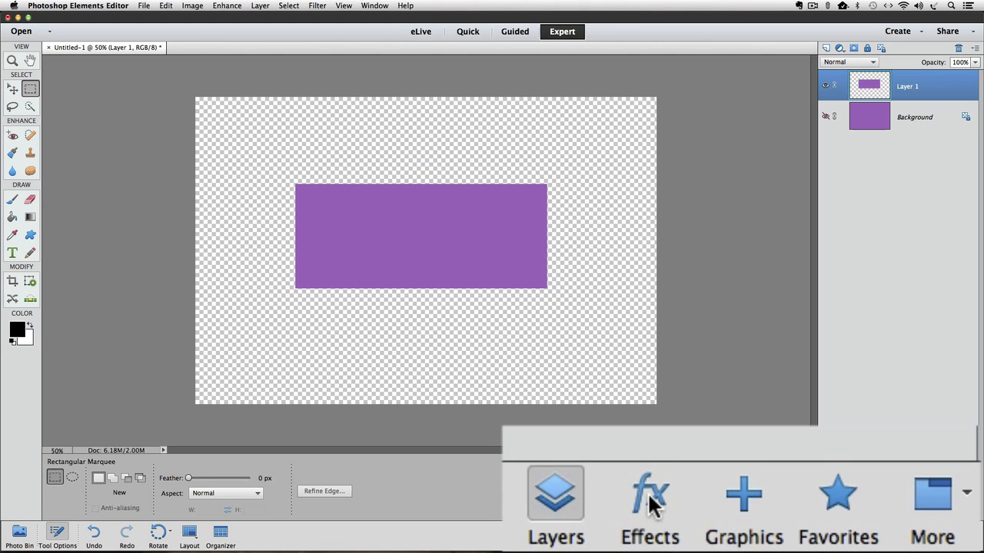
# Step: Look through the effects, filters and style categories, and apply the first bevel in the second row of the Bevels styles to the rectangle
pyautogui.click(869, 534)
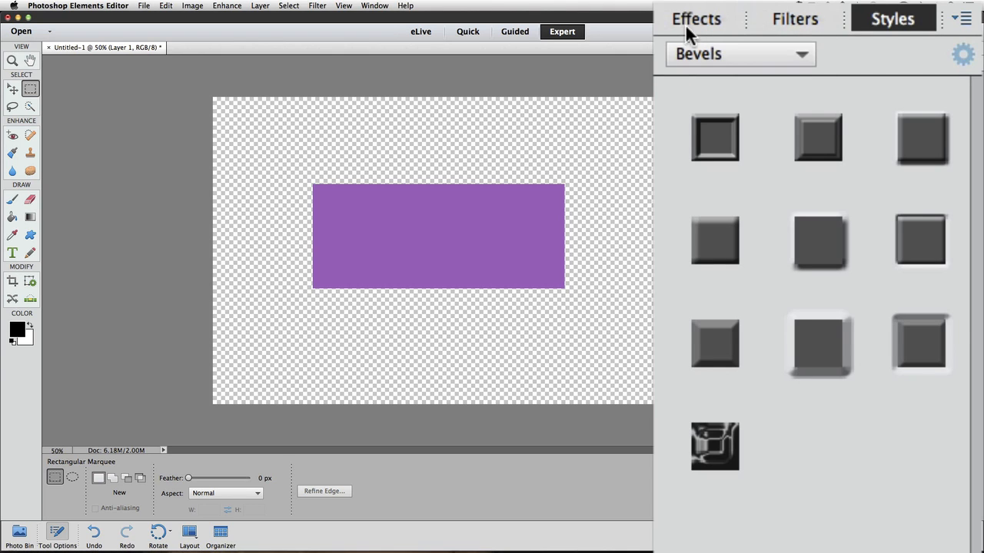
pyautogui.click(689, 28)
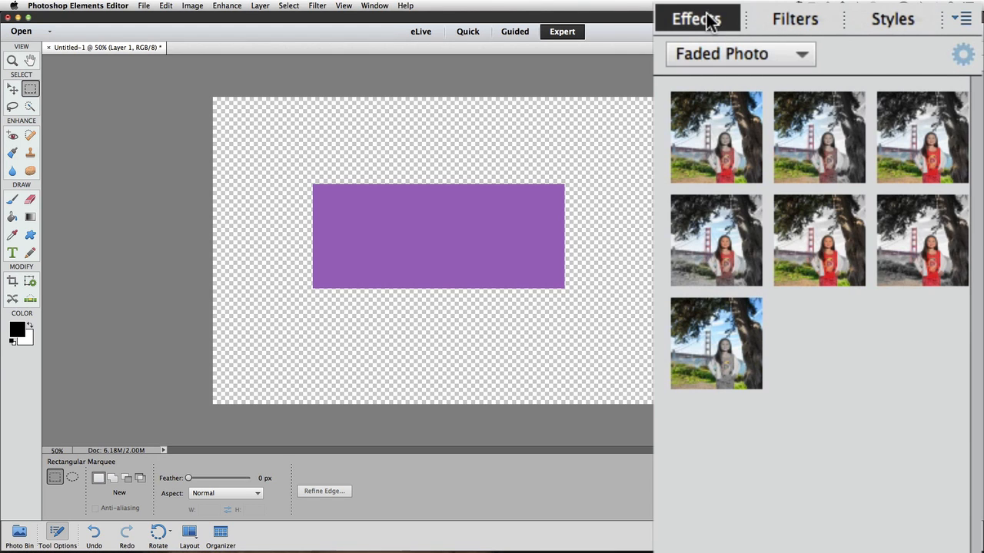
pyautogui.click(801, 23)
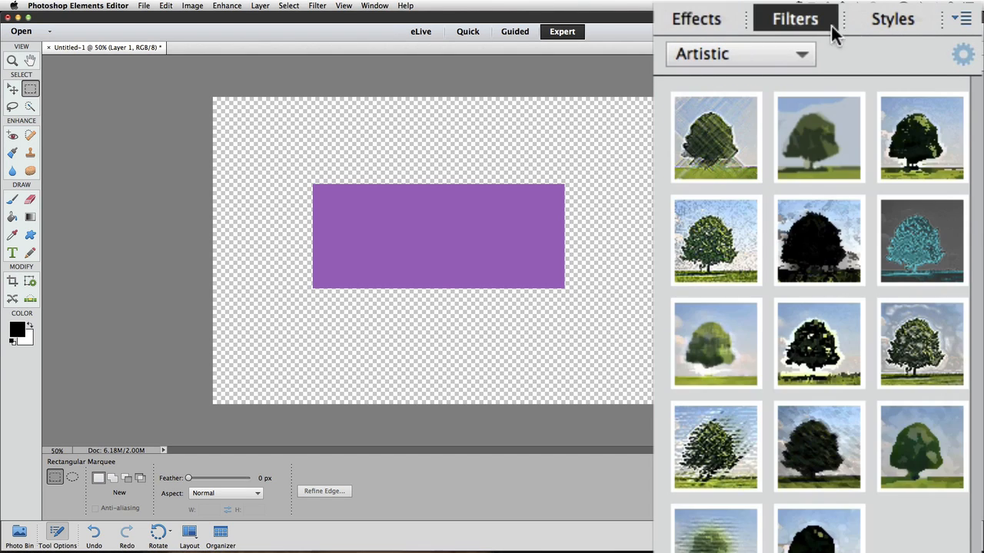
pyautogui.click(897, 22)
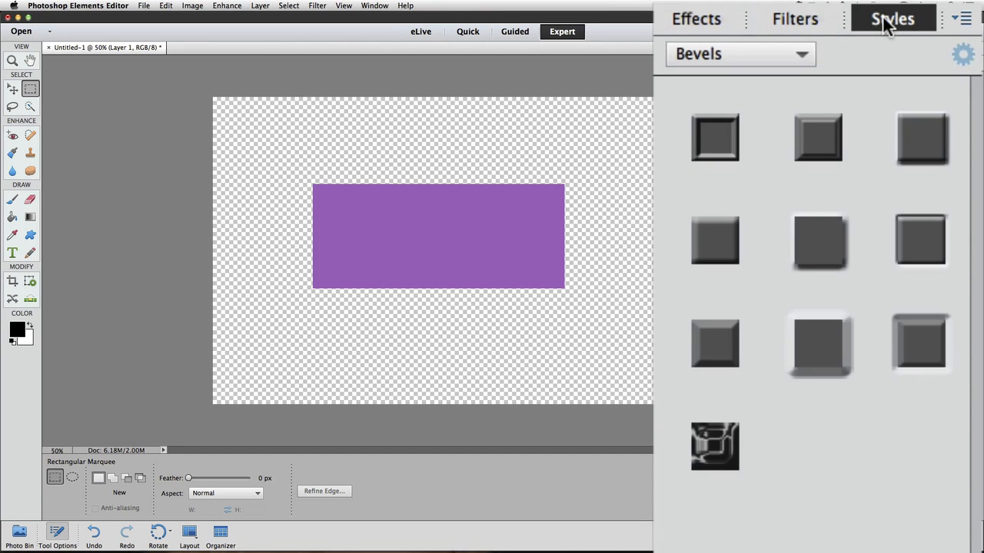
pyautogui.click(797, 55)
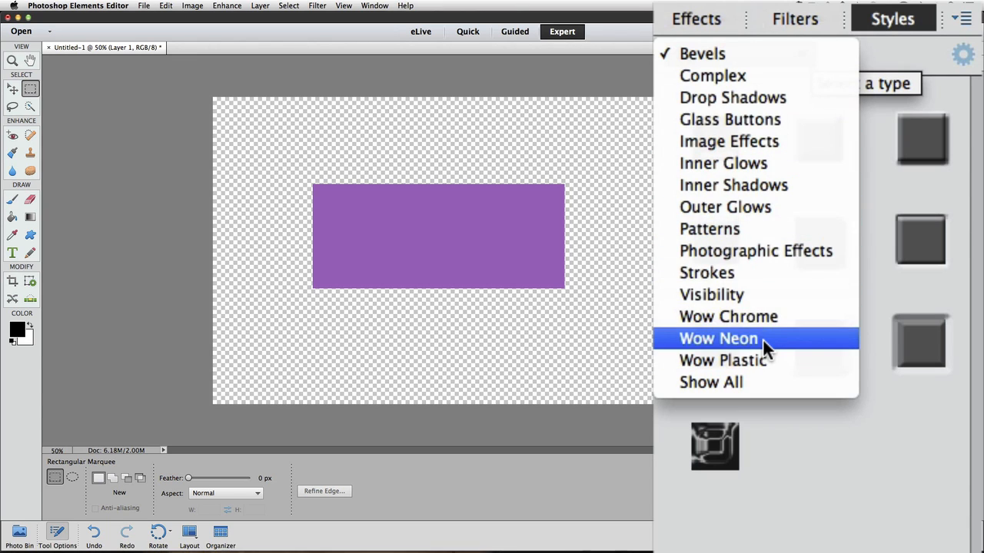
pyautogui.click(717, 51)
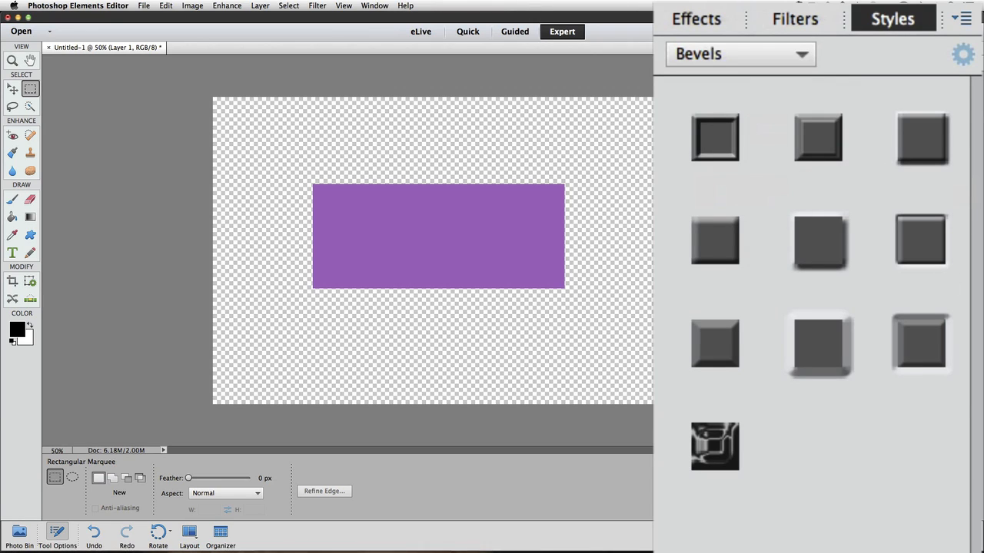
pyautogui.click(714, 244)
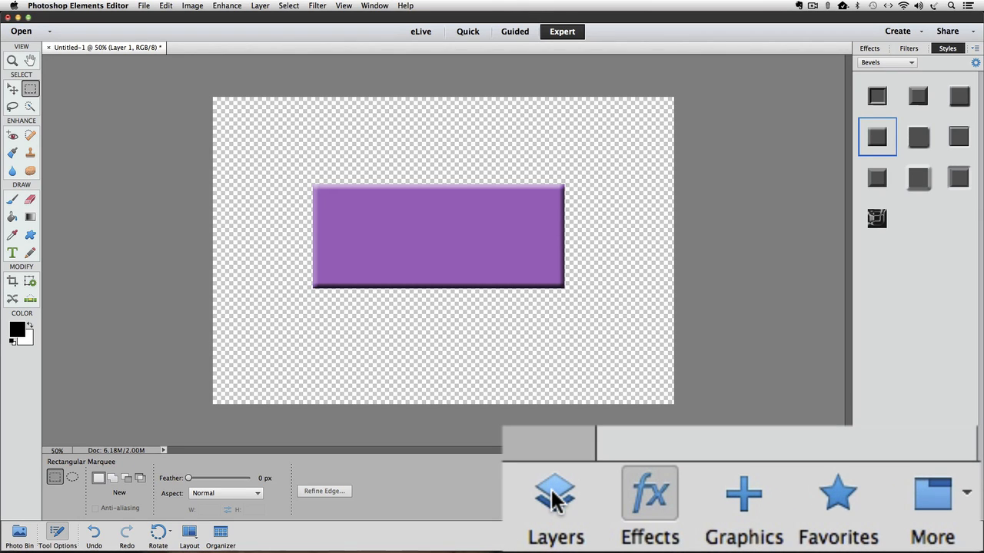
# Step: Edit the rectangle layer's style settings to a bevel size of 51 px, trying the Down direction but keeping Up
pyautogui.click(837, 531)
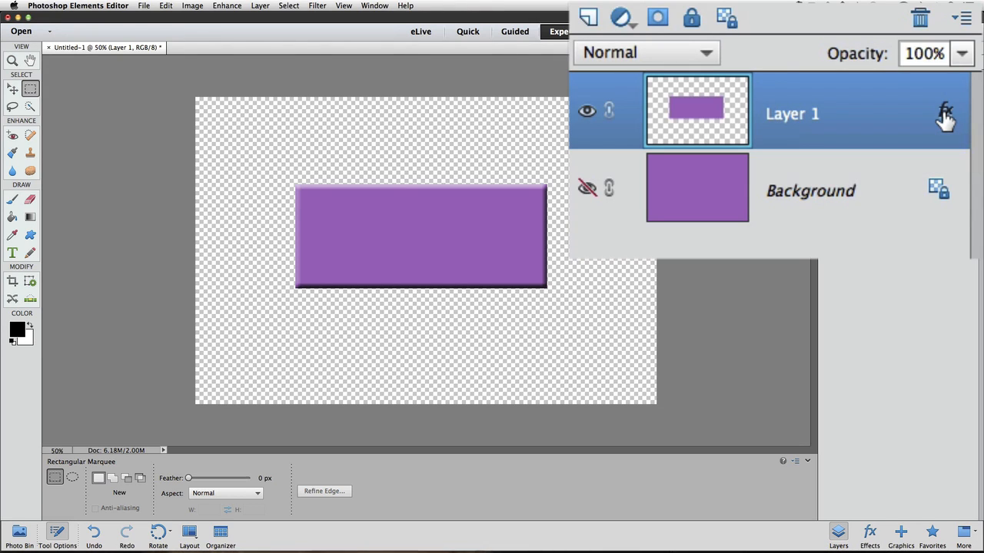
pyautogui.doubleClick(945, 114)
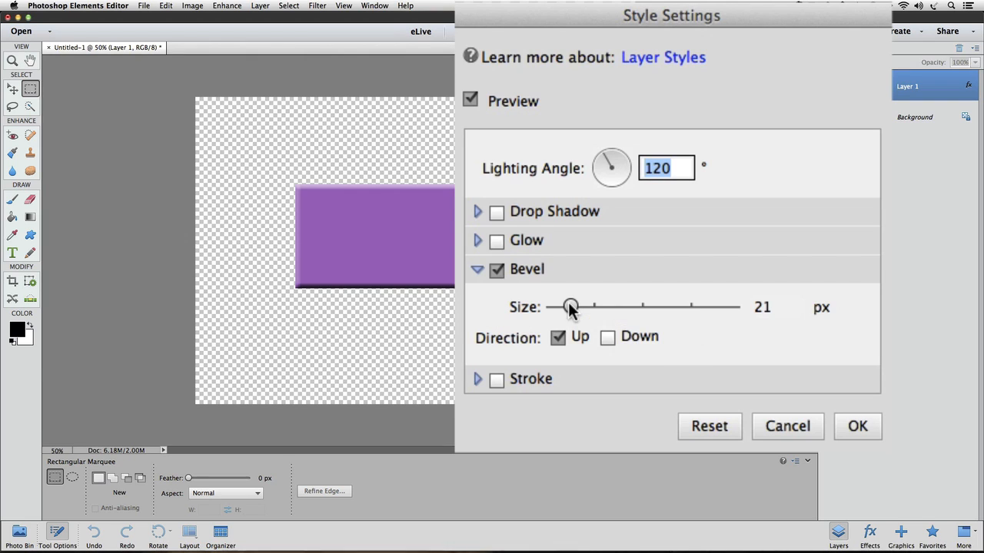
pyautogui.moveTo(569, 308); pyautogui.dragTo(591, 305)
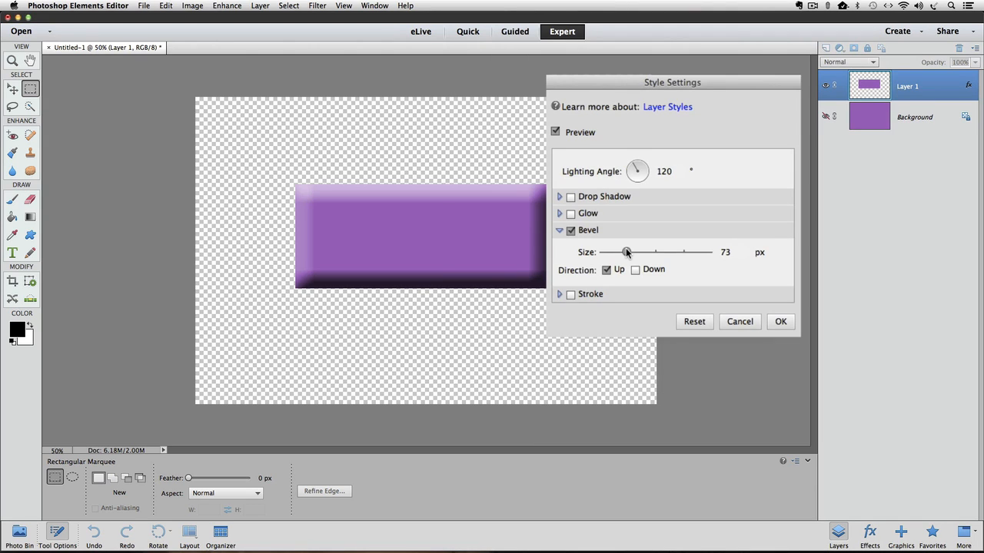
pyautogui.moveTo(626, 252); pyautogui.dragTo(622, 272)
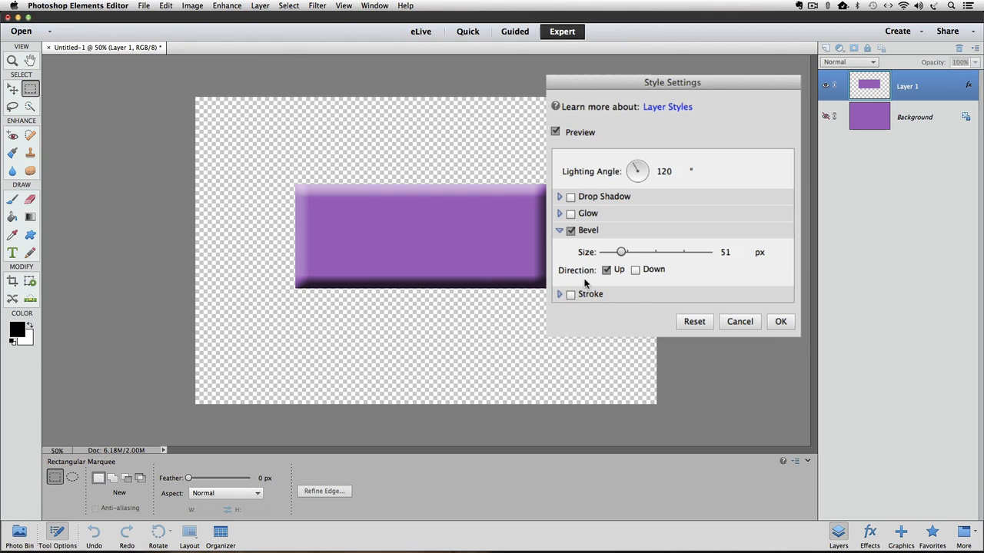
pyautogui.click(636, 270)
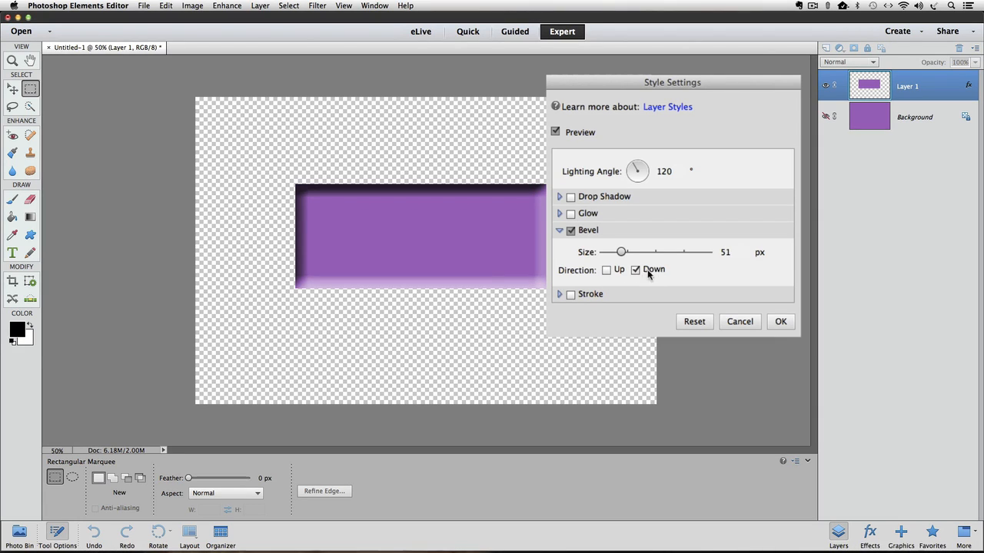
pyautogui.click(606, 271)
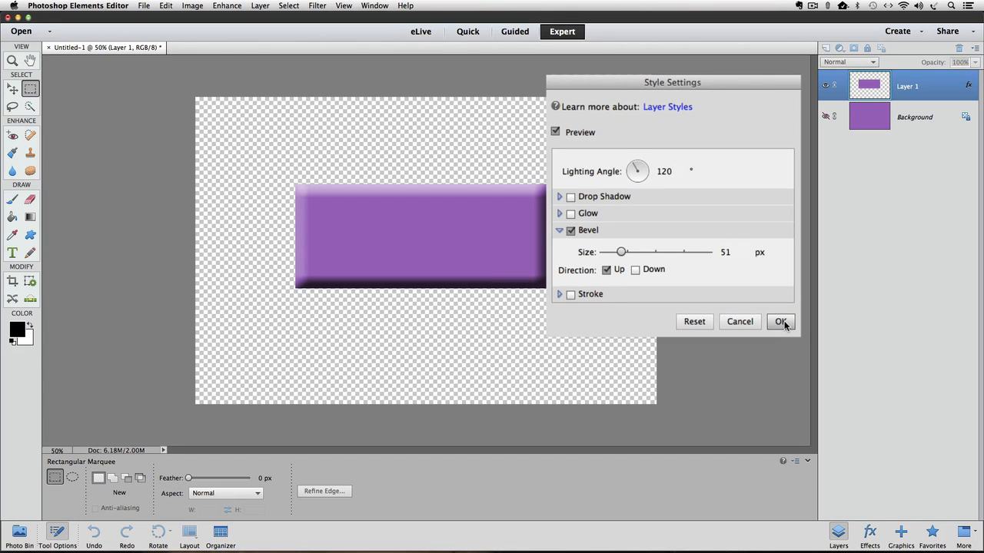
pyautogui.click(781, 322)
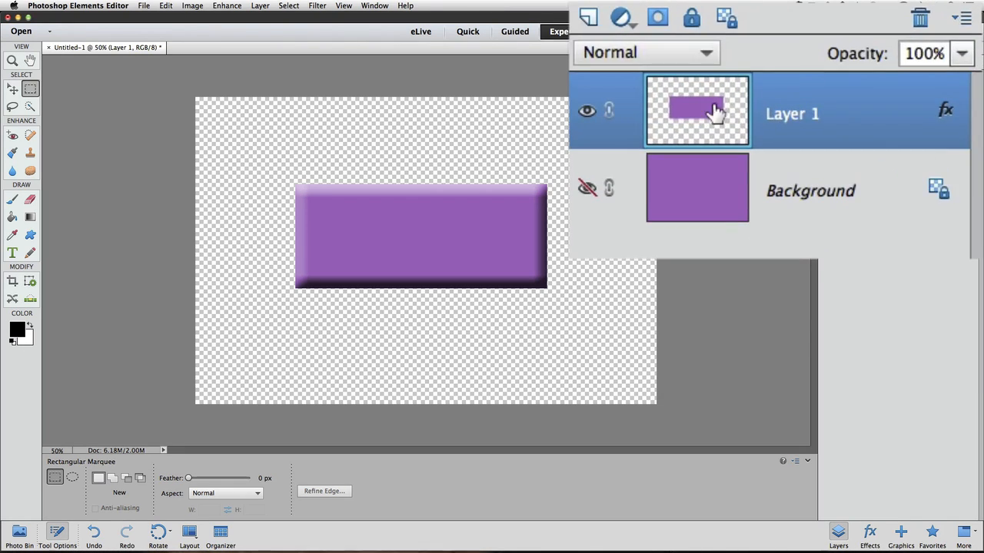
# Step: Delete the beveled rectangle's layer and show the Background layer again
pyautogui.moveTo(876, 83); pyautogui.dragTo(926, 59)
pyautogui.moveTo(841, 45); pyautogui.dragTo(921, 17)
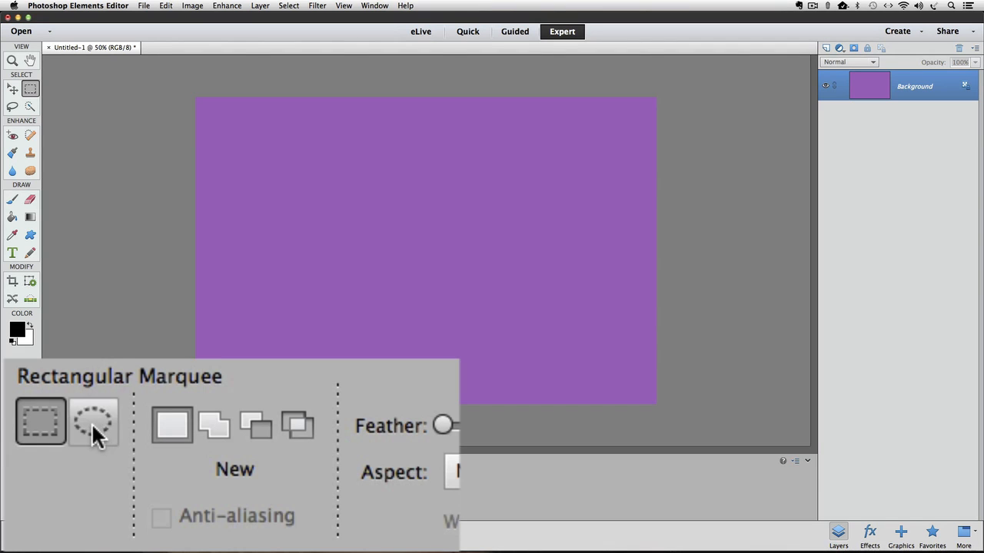
# Step: Select a perfect circle slightly left of the canvas centre with the Elliptical Marquee
pyautogui.click(103, 424)
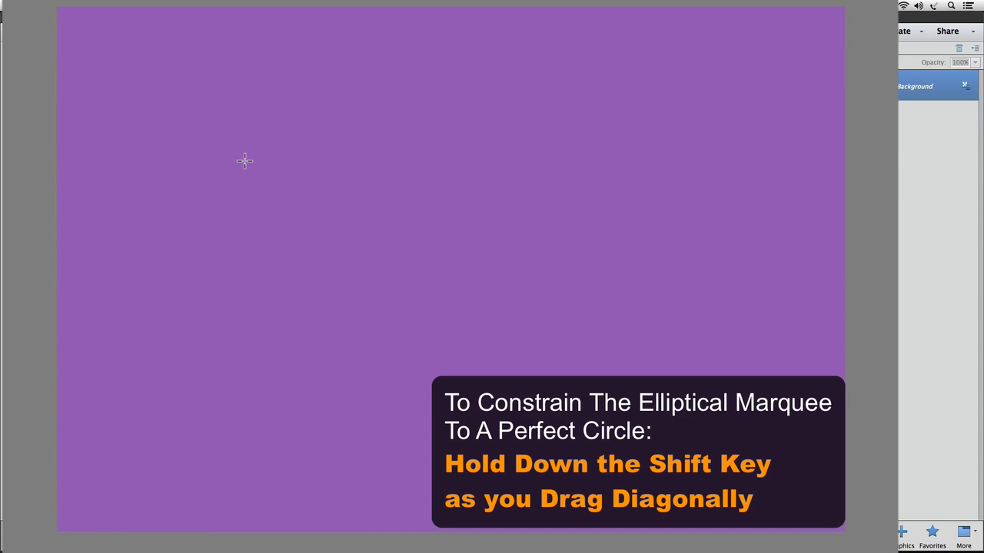
pyautogui.moveTo(244, 160); pyautogui.dragTo(461, 311)
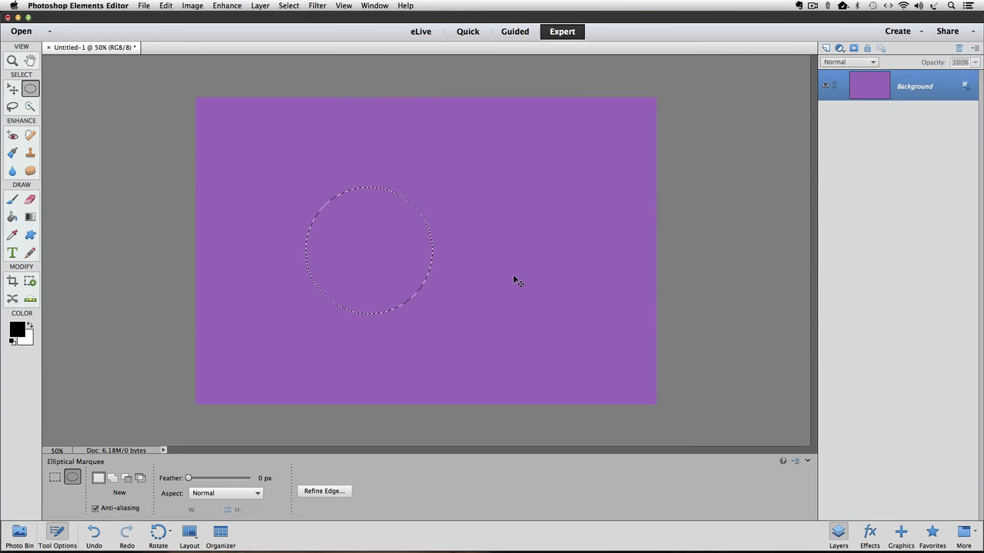
# Step: Copy the circular selection onto a new layer and apply the Simple Inner bevel style to it
pyautogui.press('super+j')
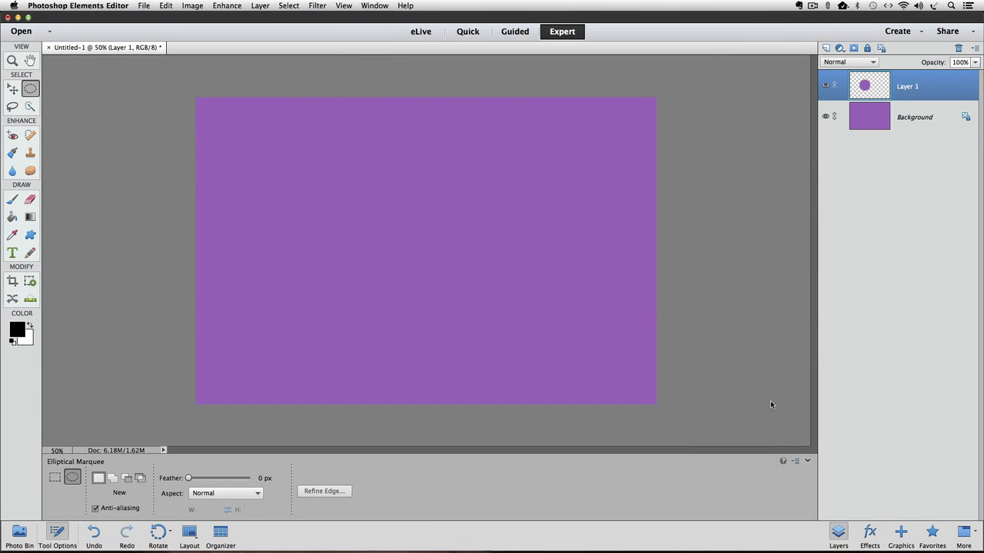
pyautogui.click(869, 534)
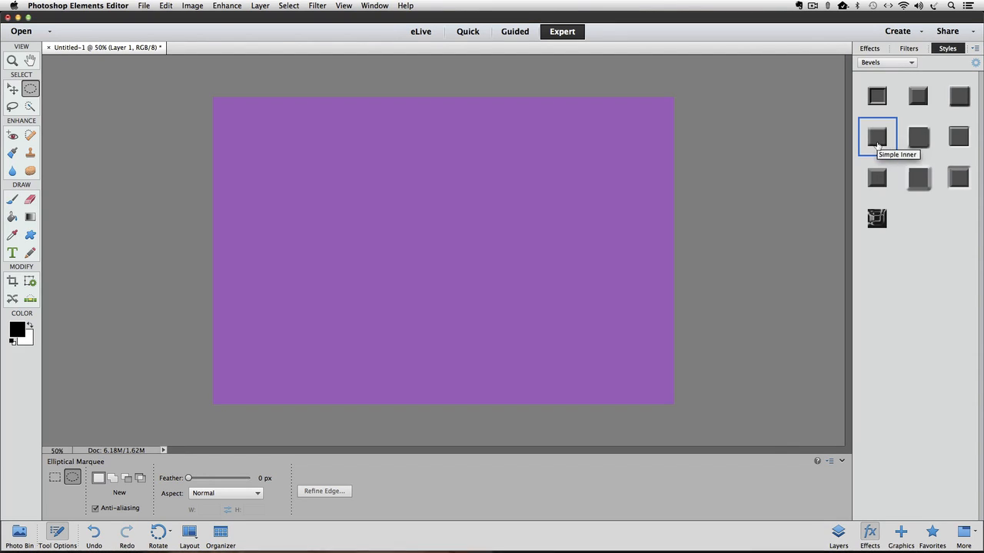
pyautogui.click(881, 144)
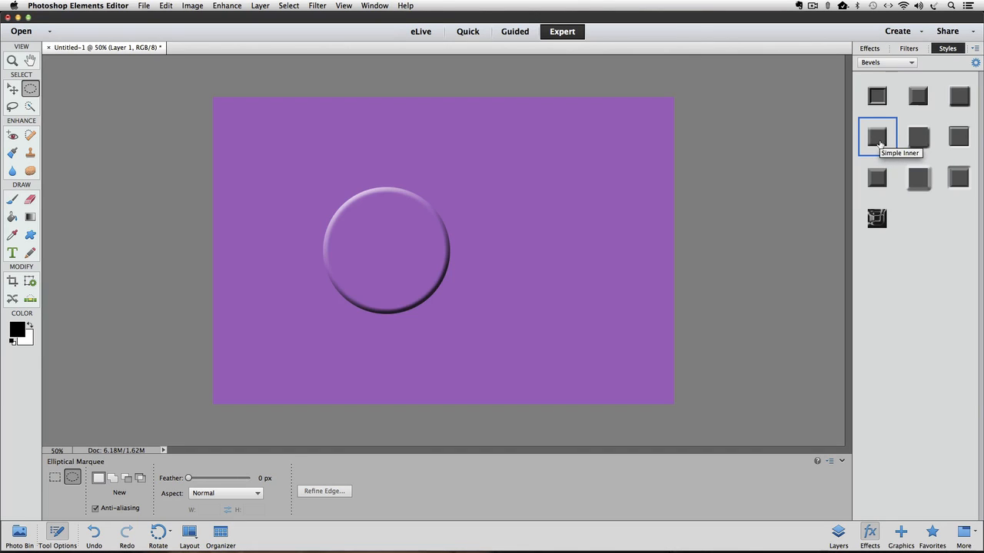
# Step: Hide the Background layer and set the circle layer's bevel size to 56 px
pyautogui.click(838, 534)
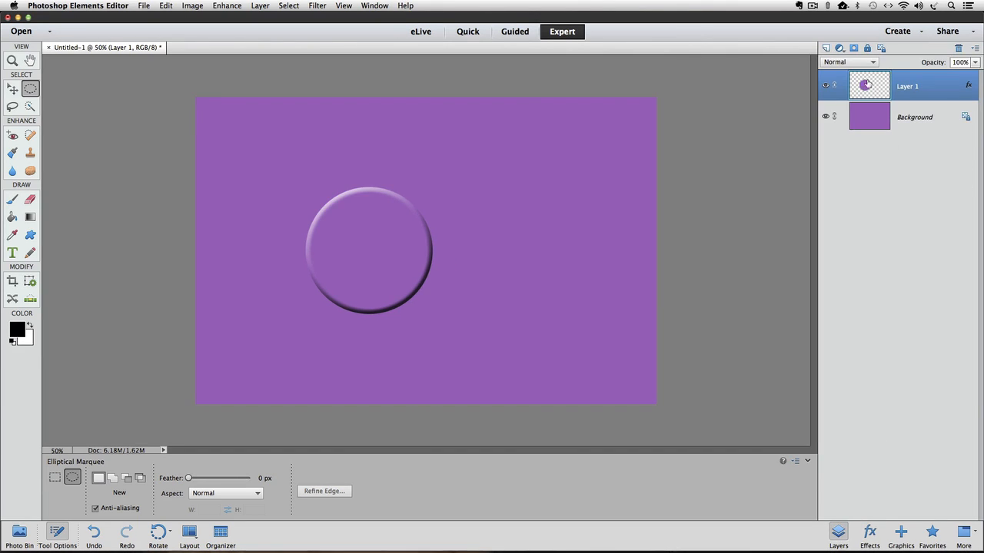
pyautogui.click(826, 118)
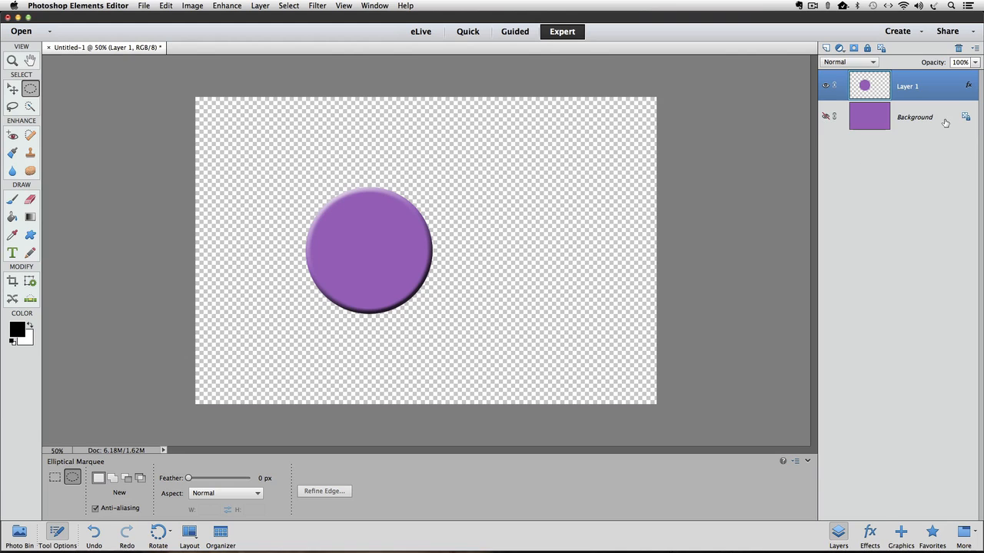
pyautogui.doubleClick(969, 87)
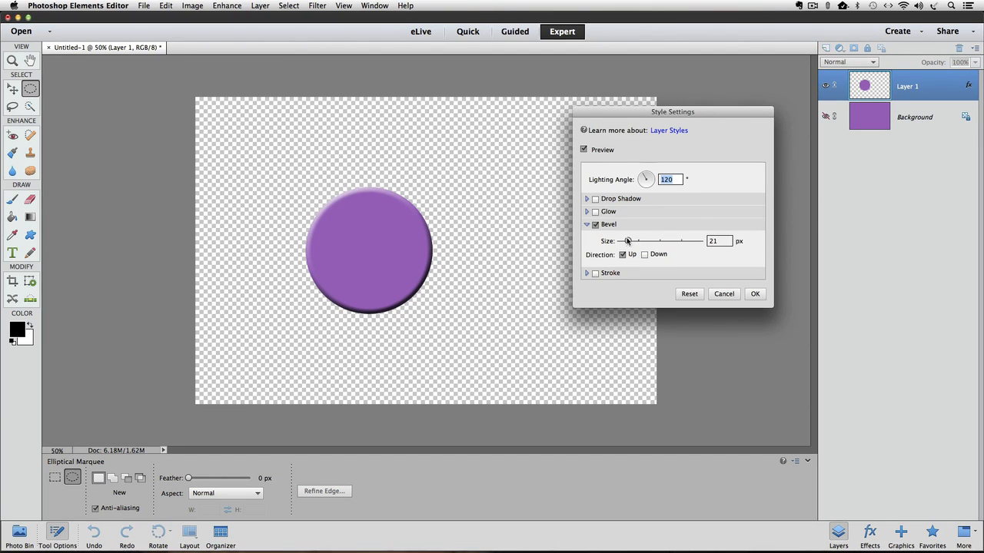
pyautogui.moveTo(627, 241); pyautogui.dragTo(634, 240)
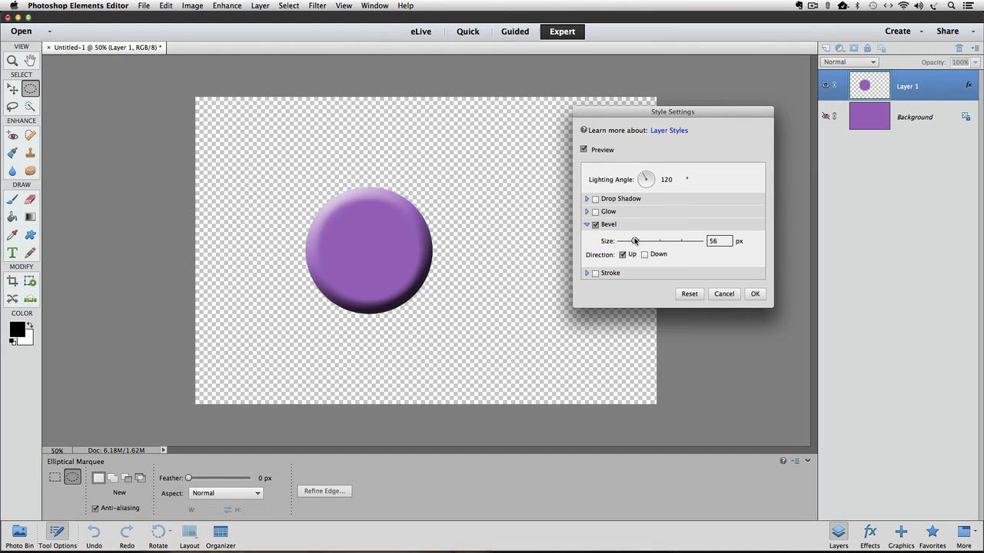
pyautogui.click(755, 294)
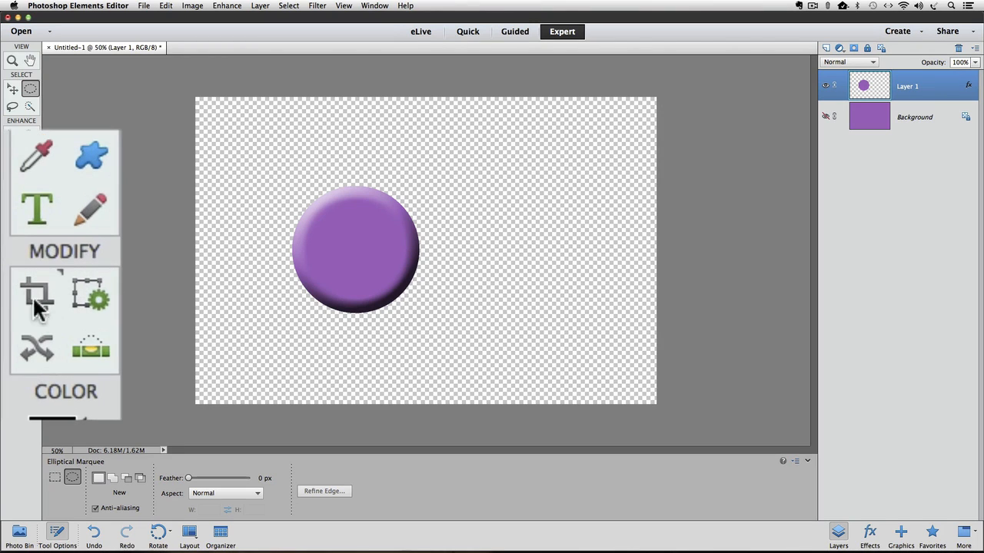
# Step: Crop the image closely around the beveled circle with the Crop tool, leaving a small transparent margin on all sides
pyautogui.click(37, 299)
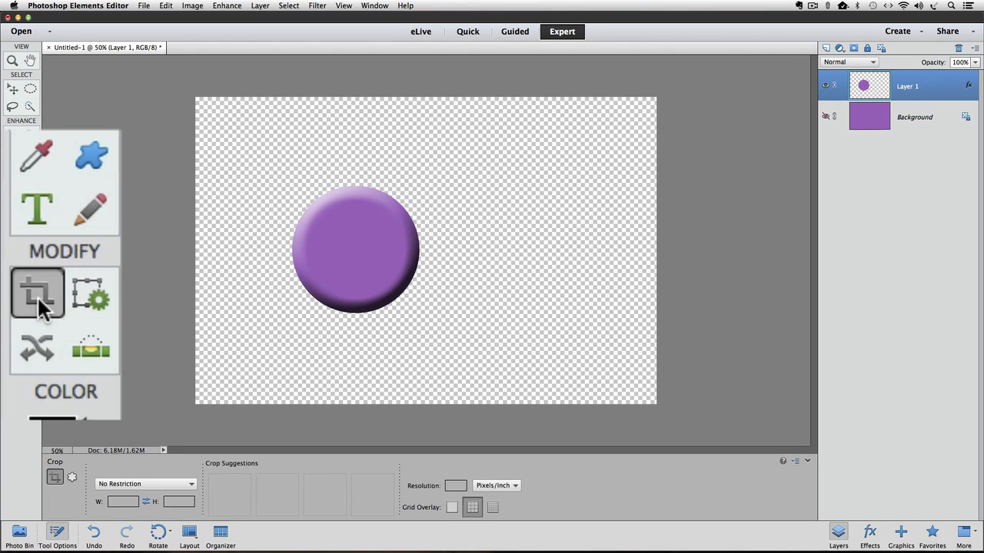
pyautogui.moveTo(266, 164)
pyautogui.mouseDown()
pyautogui.moveTo(301, 215)
pyautogui.moveTo(448, 330)
pyautogui.moveTo(452, 345)
pyautogui.mouseUp()
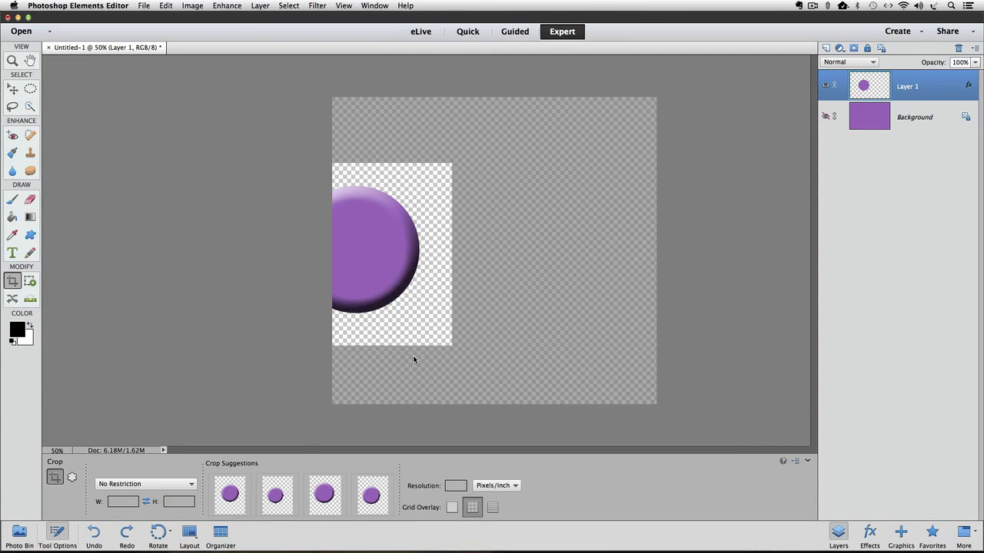
pyautogui.press('Return')
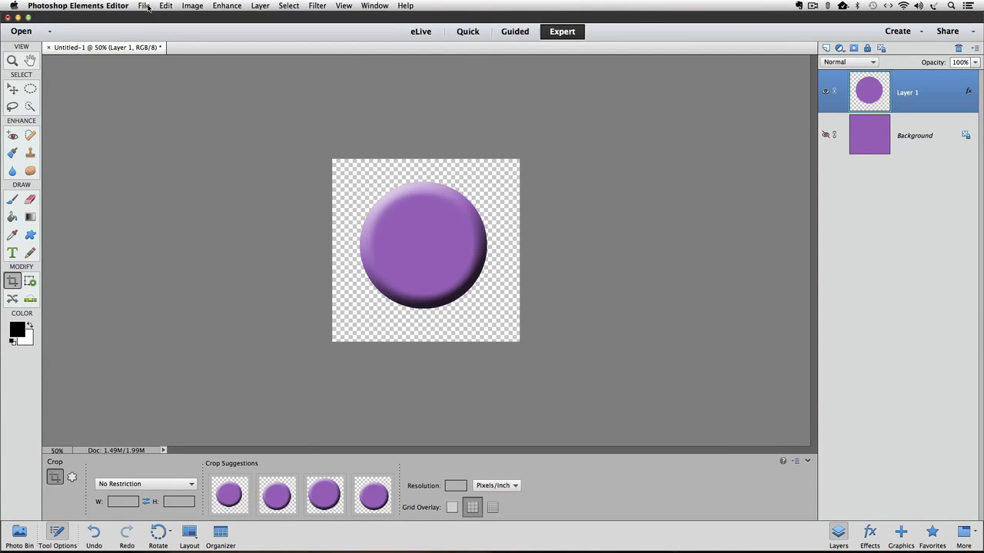
# Step: Save the cropped button to the Desktop as Circle in PNG format, with None / Fast compression and no interlacing
pyautogui.click(146, 6)
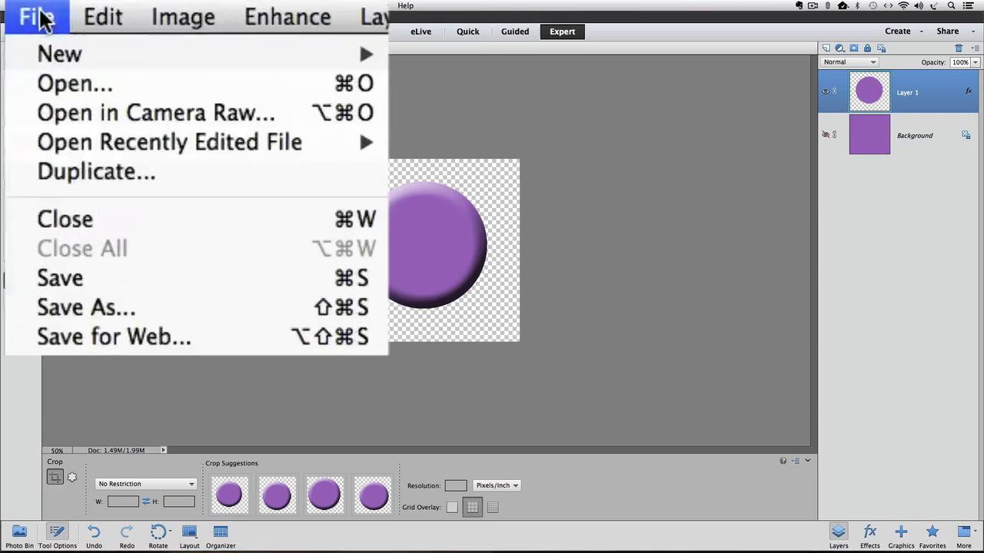
pyautogui.click(108, 309)
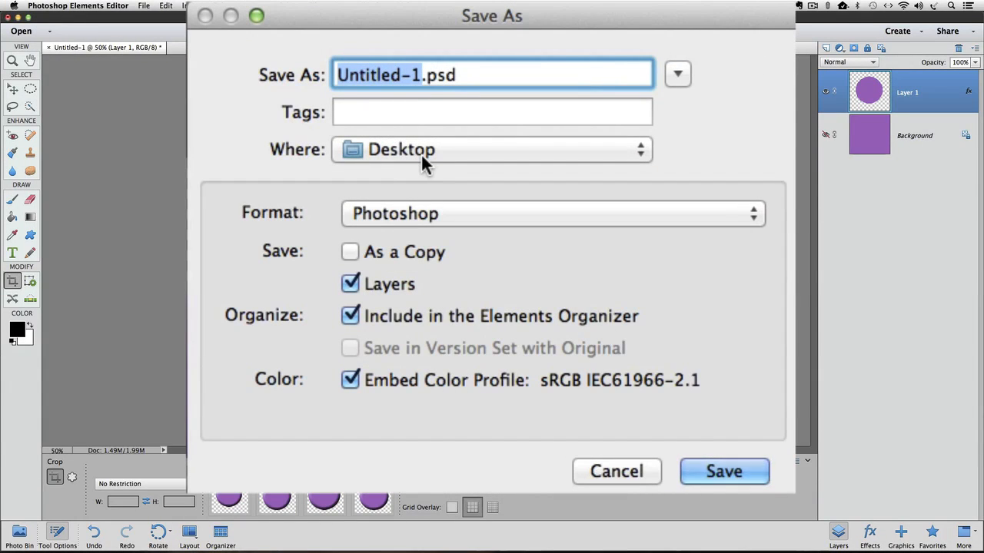
pyautogui.write('Ci')
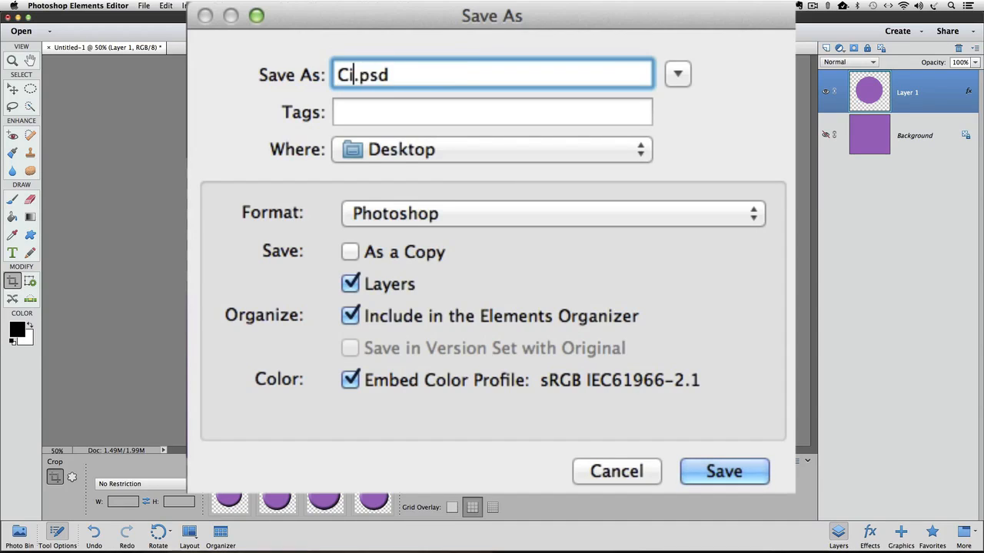
pyautogui.write('rcle')
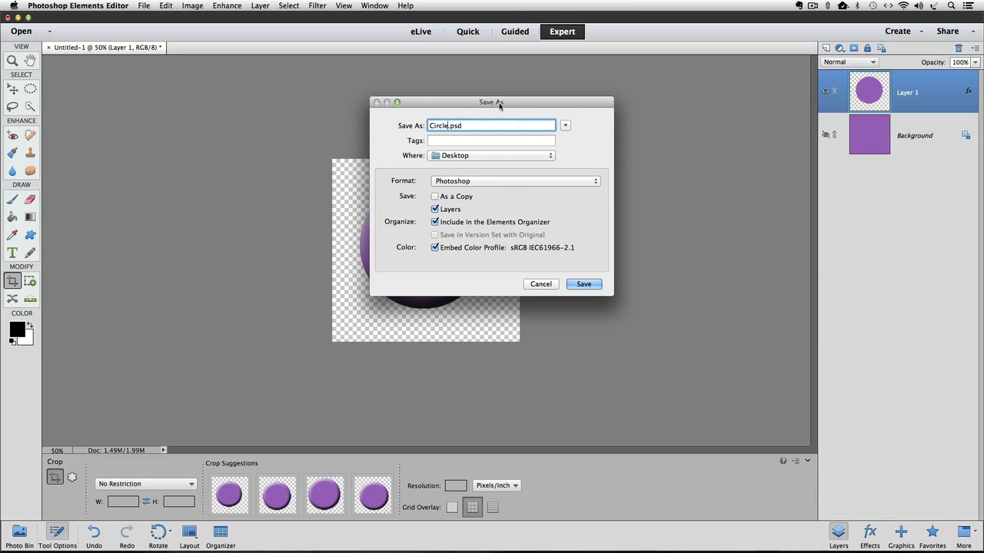
pyautogui.moveTo(500, 105); pyautogui.dragTo(627, 105)
pyautogui.click(639, 180)
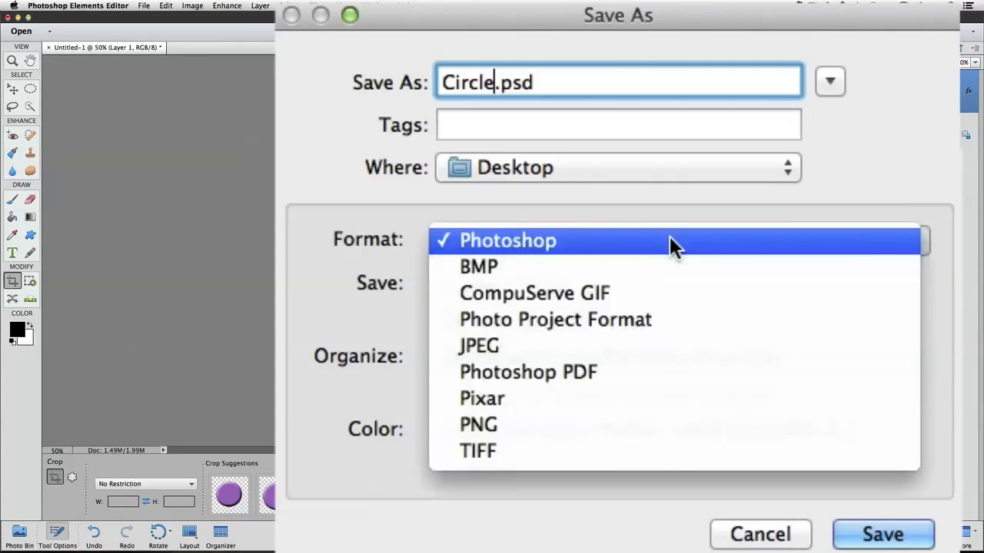
pyautogui.click(551, 425)
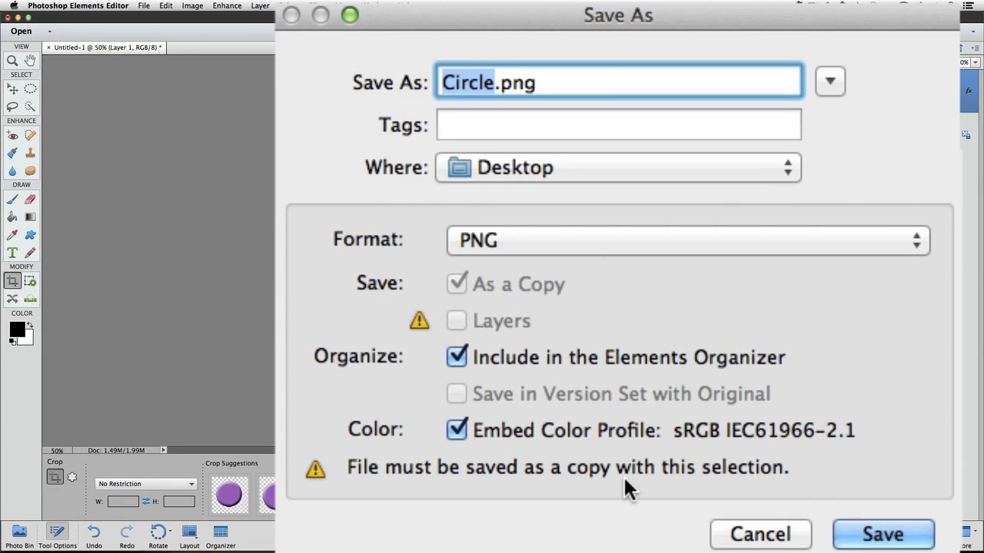
pyautogui.click(845, 531)
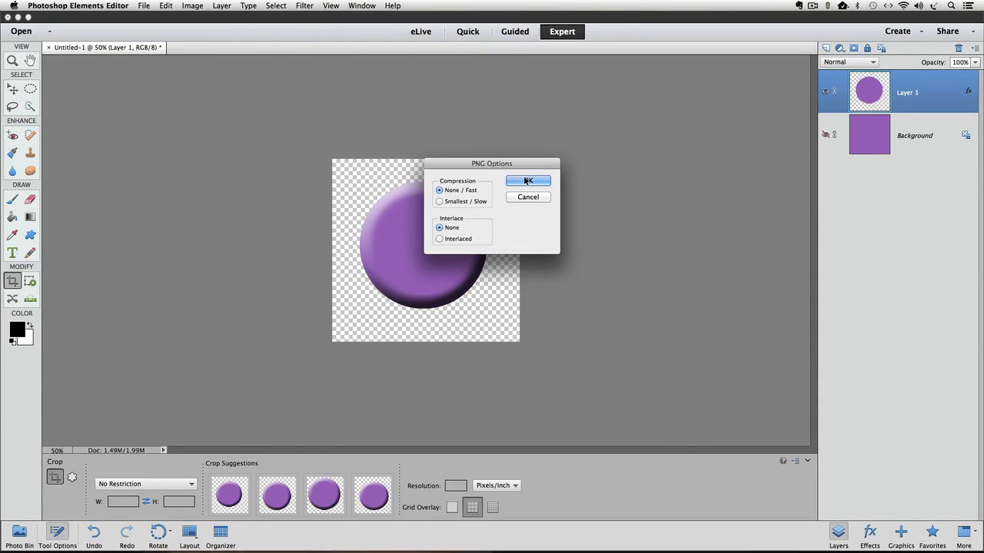
pyautogui.click(525, 182)
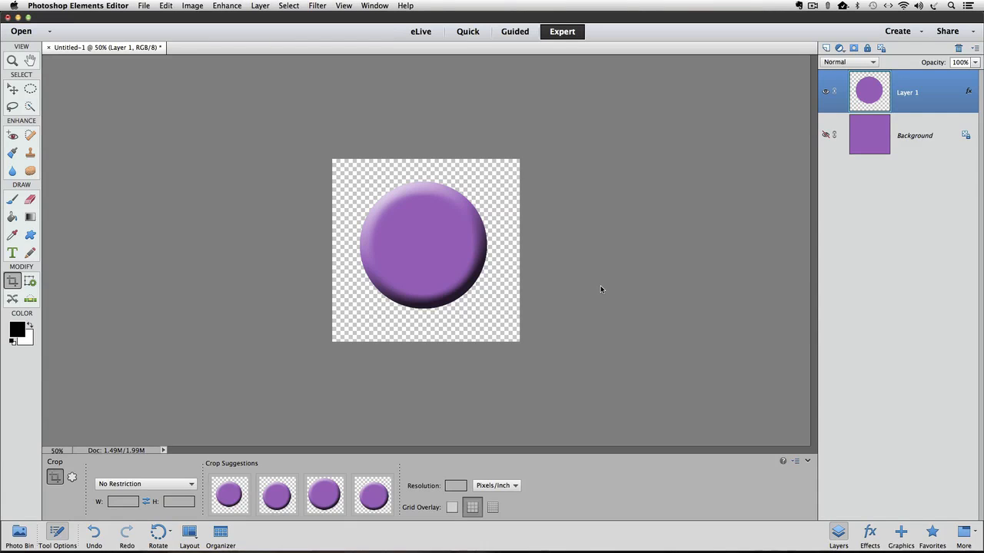